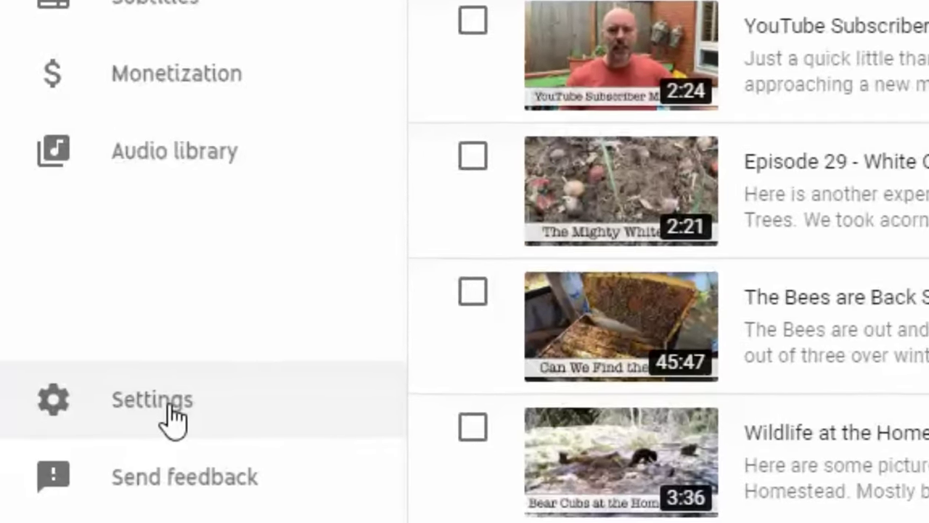
# Step: Go through Settings > Channel > Feature eligibility to the Status and Features page
pyautogui.click(145, 425)
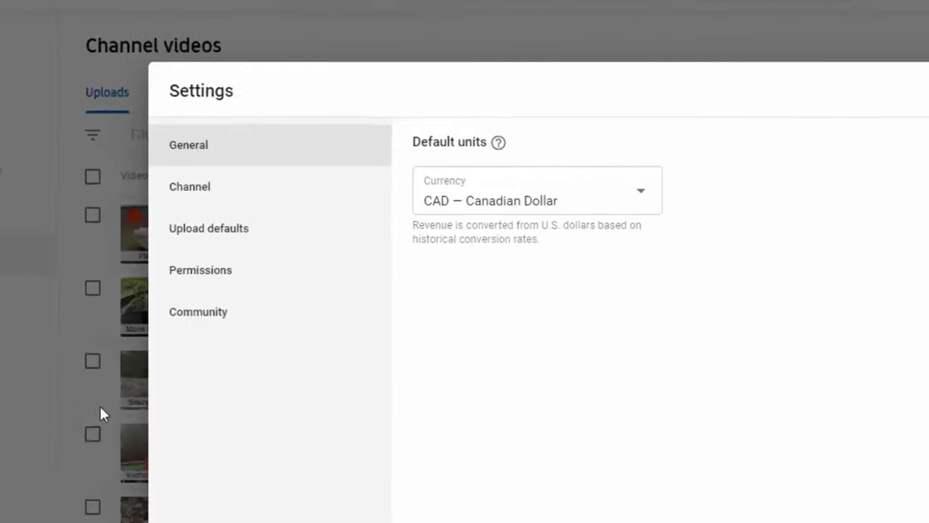
pyautogui.click(159, 198)
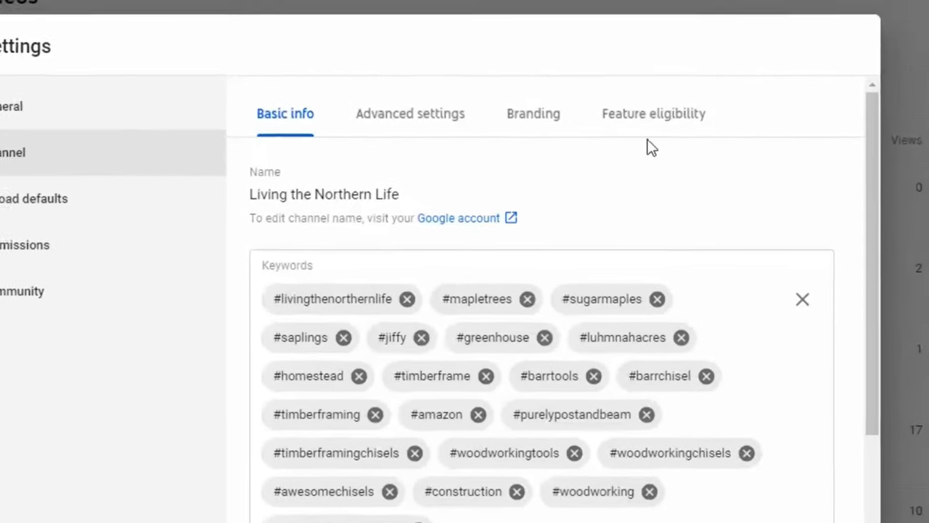
pyautogui.click(643, 116)
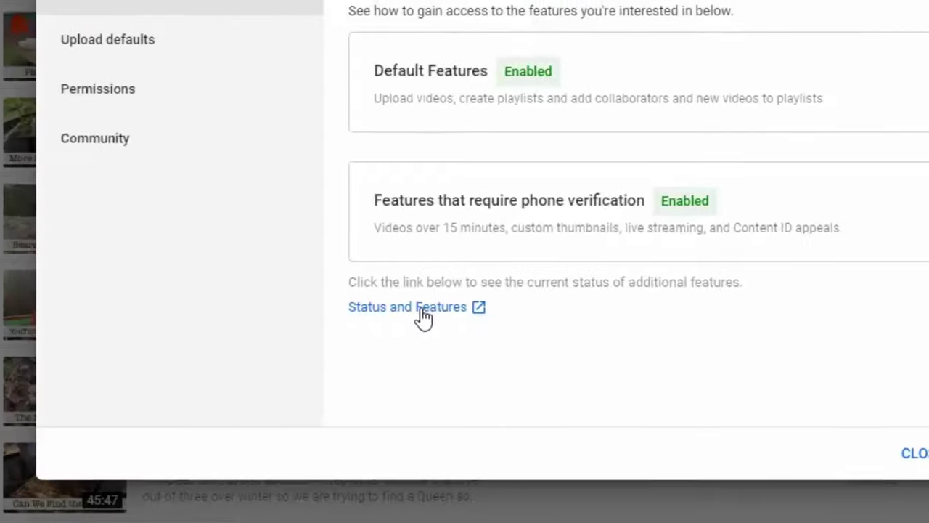
pyautogui.click(421, 310)
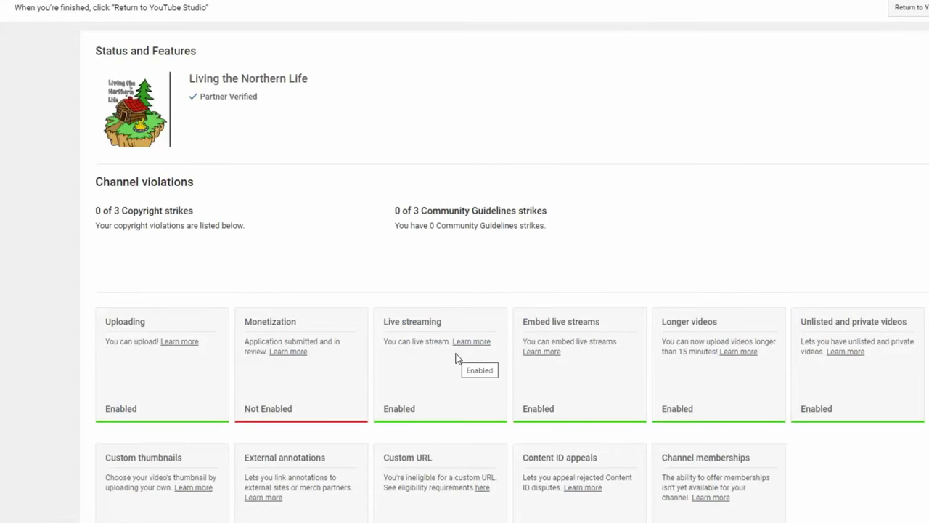
# Step: Scroll down and highlight the Custom URL card's Ineligible status
pyautogui.scroll(-1, 466, 272)
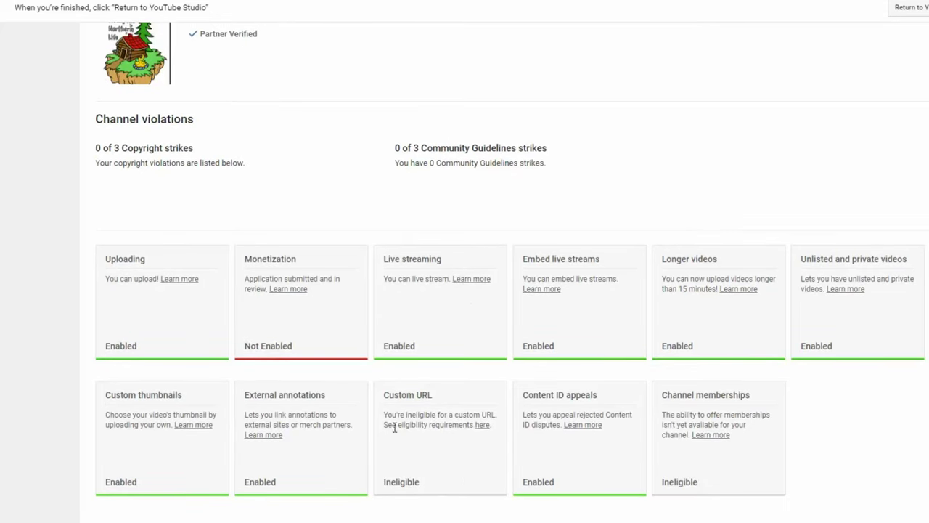
pyautogui.moveTo(419, 482); pyautogui.dragTo(385, 481)
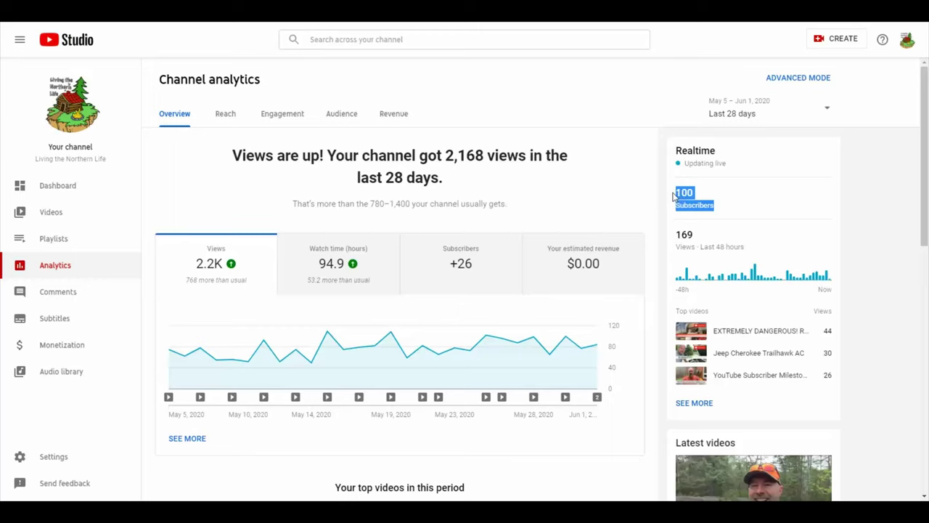
# Step: Clear the text selection and reopen Settings > Channel > Feature eligibility
pyautogui.click(722, 207)
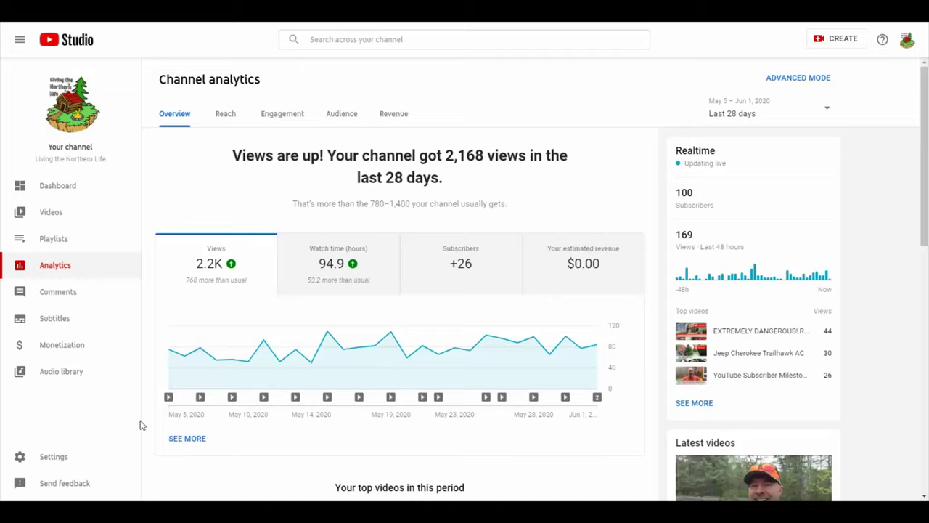
pyautogui.click(60, 459)
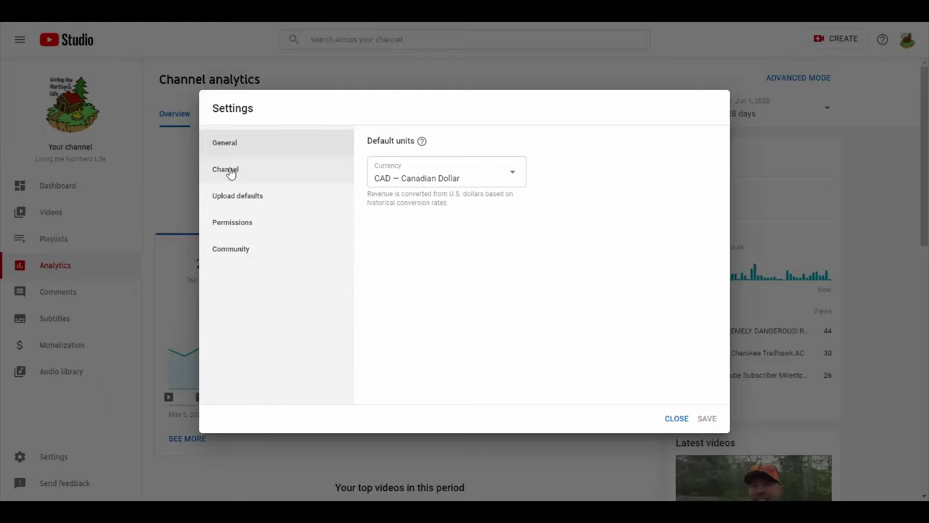
pyautogui.click(230, 172)
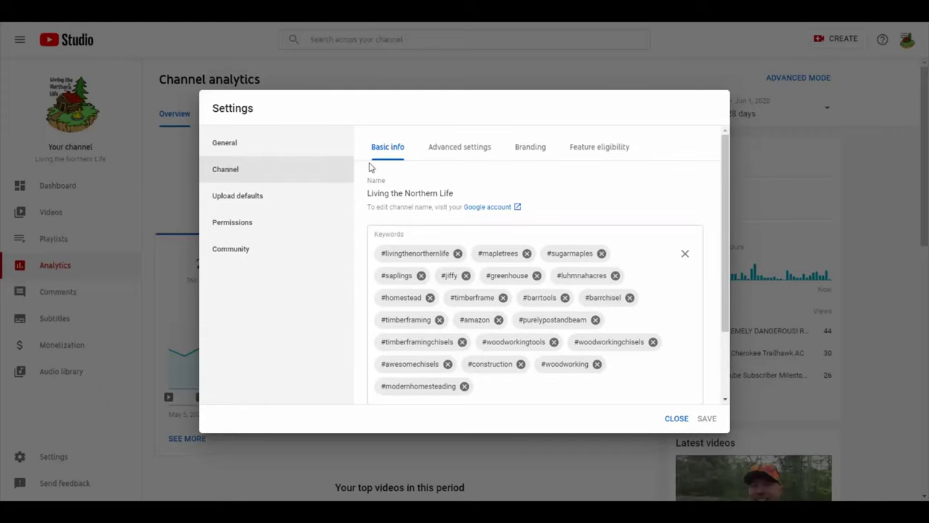
pyautogui.click(588, 150)
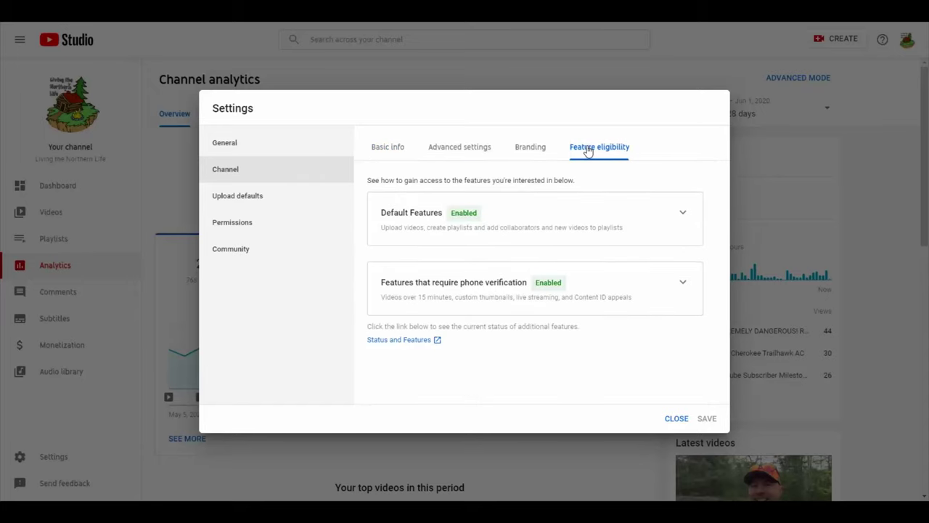
# Step: From Status and Features, follow the Custom URL card's link to advanced channel settings
pyautogui.click(413, 346)
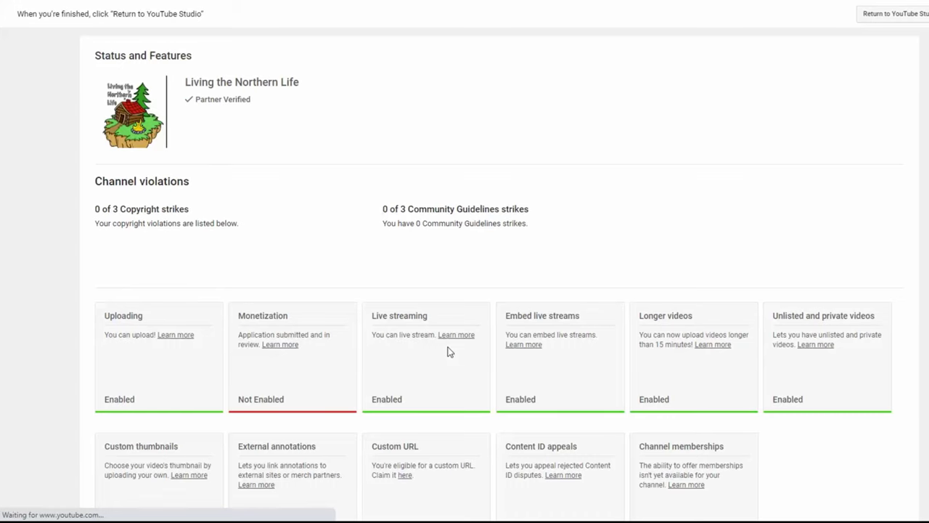
pyautogui.scroll(-1, 447, 352)
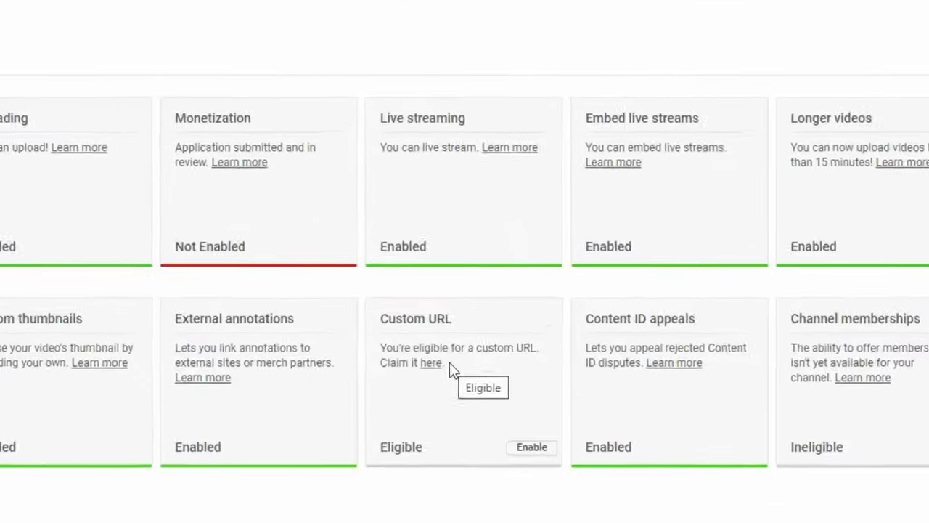
pyautogui.click(461, 333)
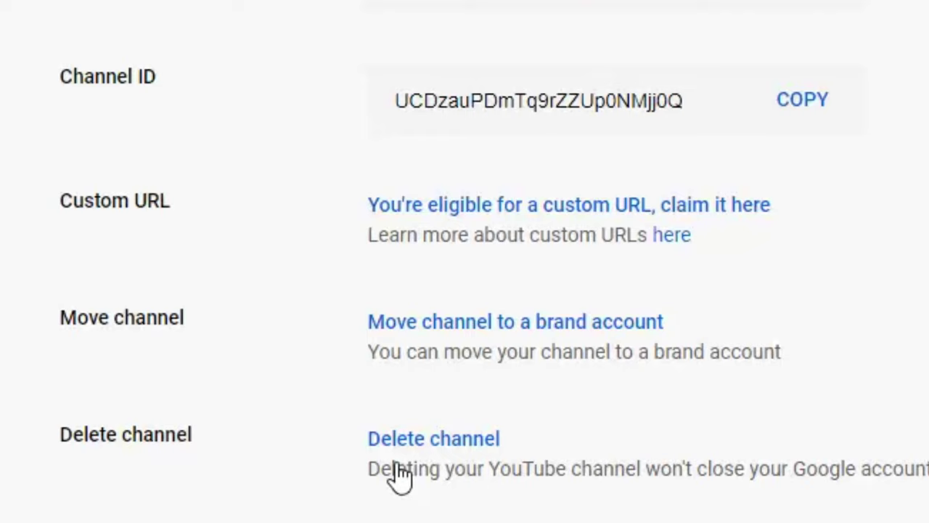
# Step: Accept the terms and permanently claim youtube.com/c/LivingtheNorthernLife as the custom URL
pyautogui.click(635, 209)
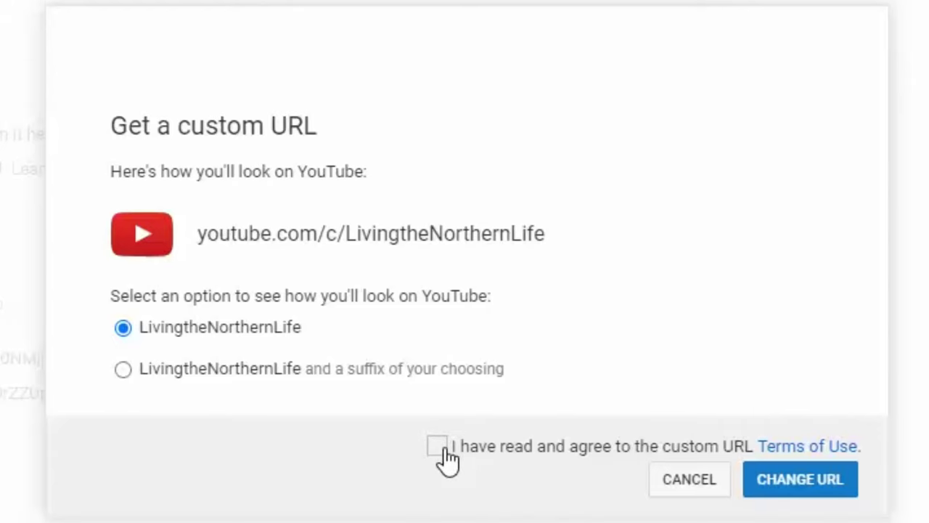
pyautogui.click(438, 447)
pyautogui.click(801, 479)
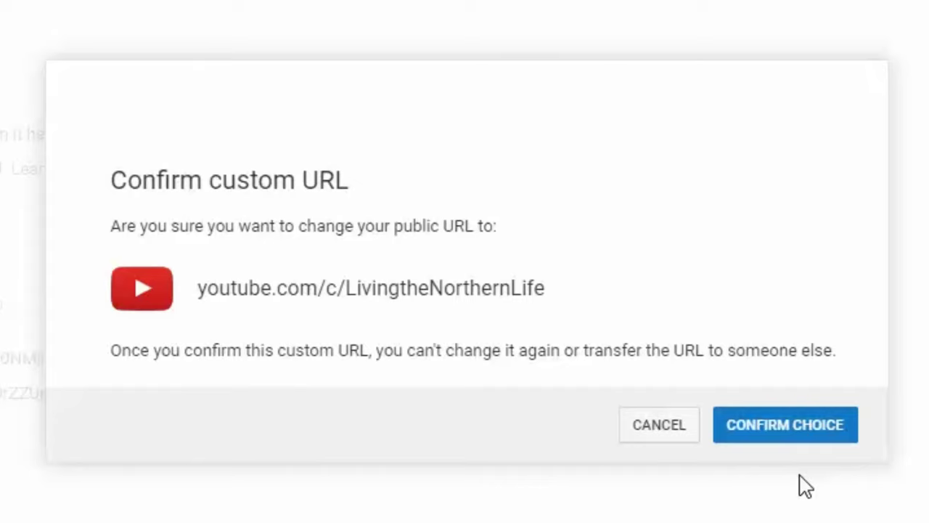
pyautogui.click(778, 436)
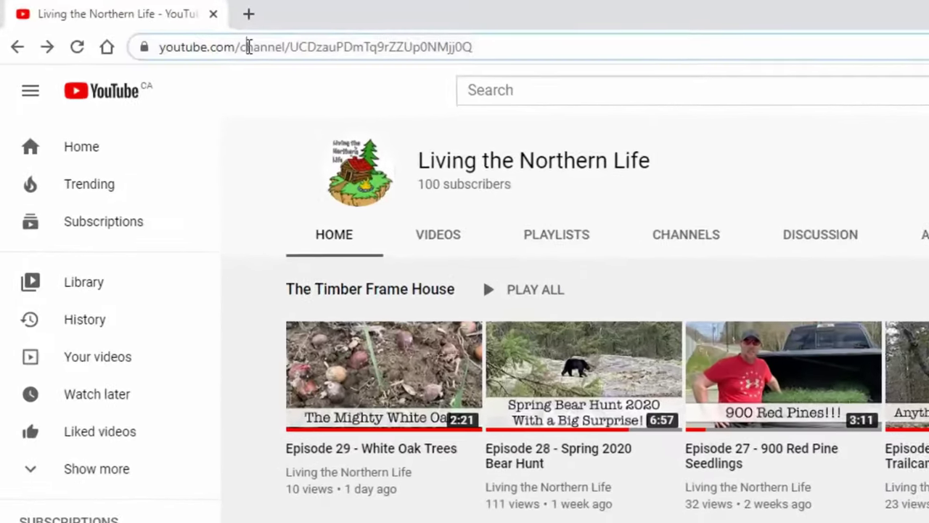
# Step: Replace the channel ID in the address bar with /LivingtheNorthernLife and load it
pyautogui.moveTo(157, 32); pyautogui.dragTo(304, 48)
pyautogui.moveTo(633, 96); pyautogui.dragTo(630, 103)
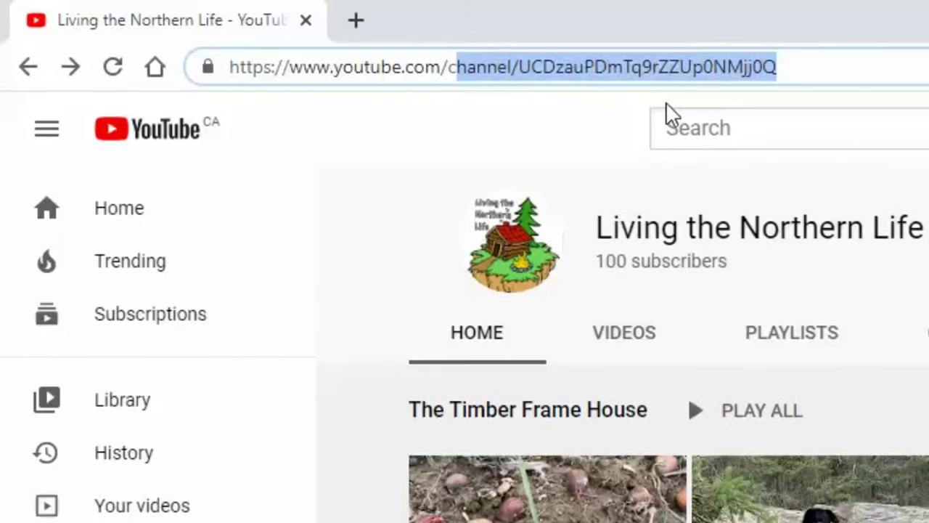
pyautogui.write('/Li')
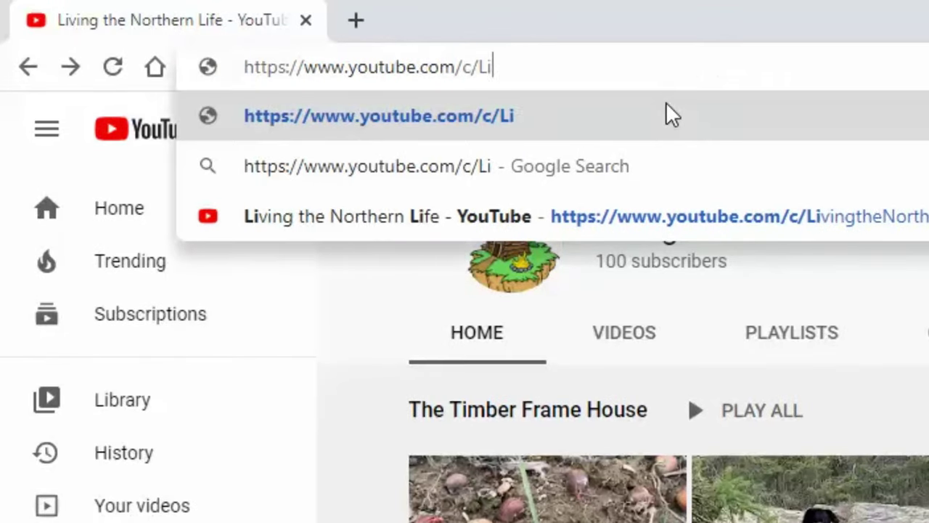
pyautogui.write('vingtheNorthernLife')
pyautogui.press('Return')
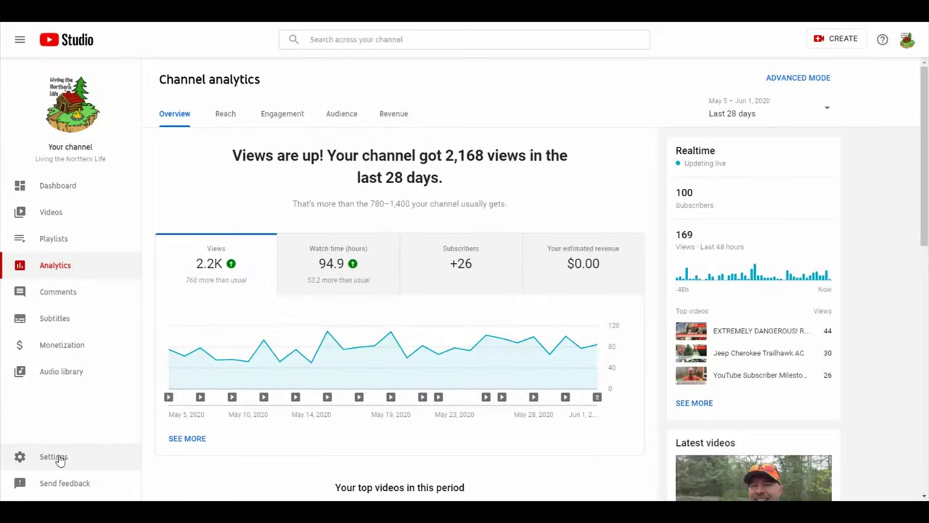
# Step: Under Settings > Channel > Feature eligibility, enable videos longer than 15 minutes
pyautogui.click(54, 457)
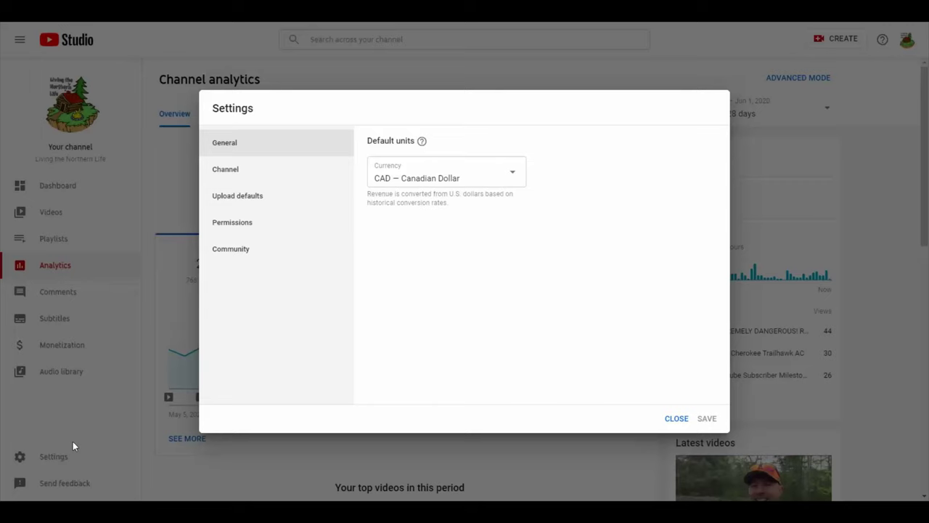
pyautogui.click(229, 172)
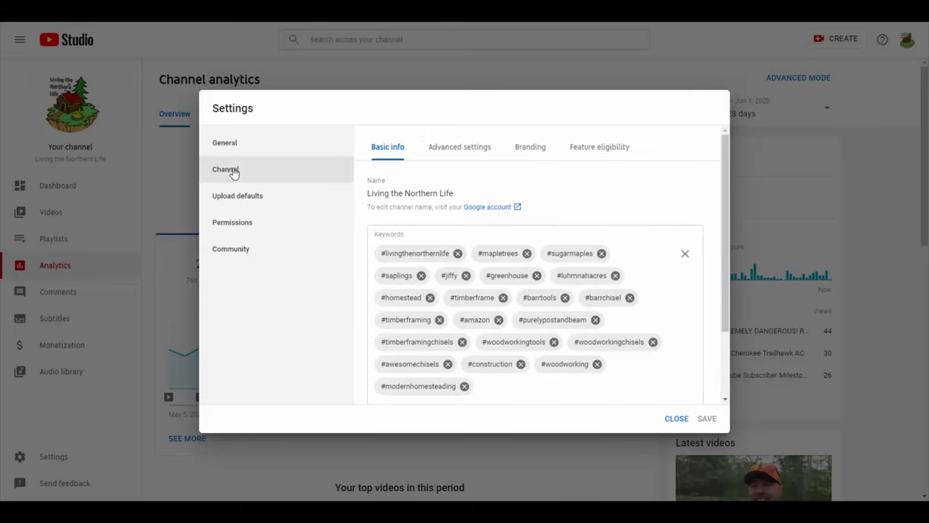
pyautogui.click(588, 151)
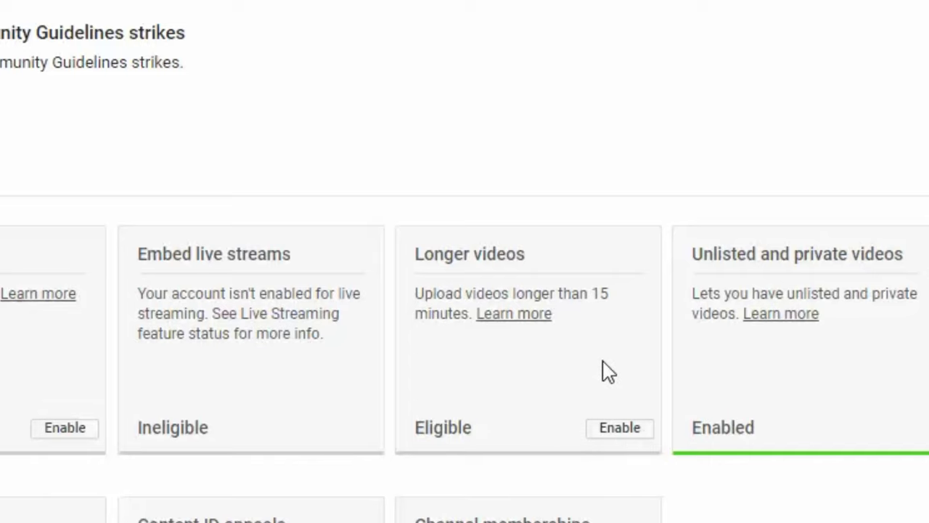
pyautogui.click(627, 431)
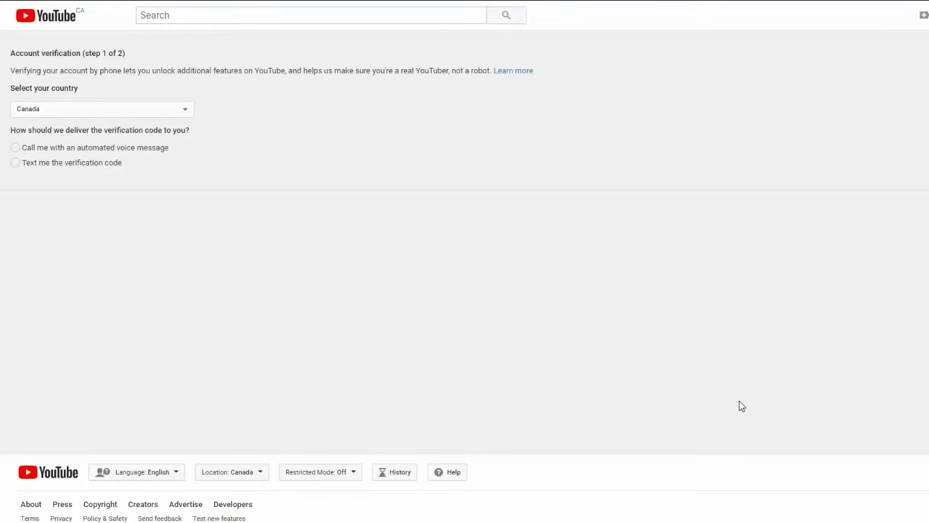
# Step: Choose text-message verification, submit the phone number, and enter the 6-digit code received
pyautogui.click(16, 163)
pyautogui.click(49, 239)
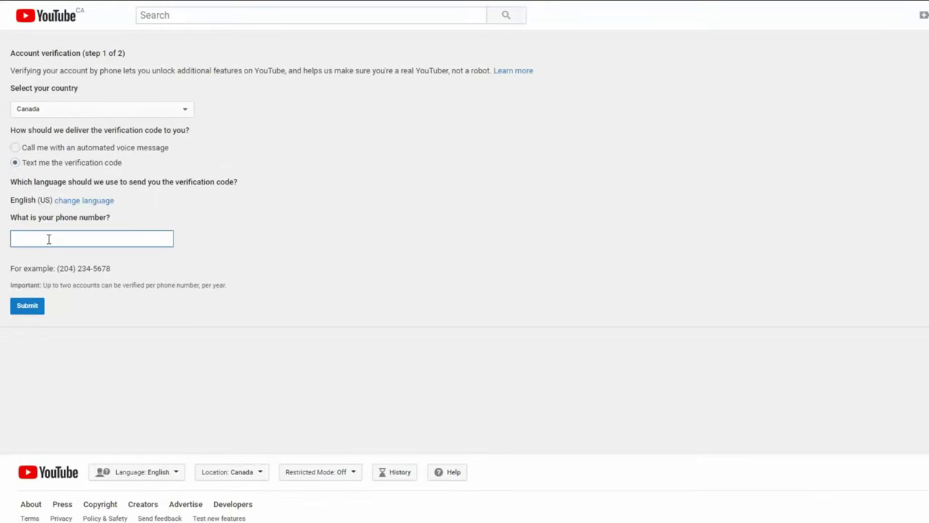
pyautogui.hotkey('ctrl', 'v')
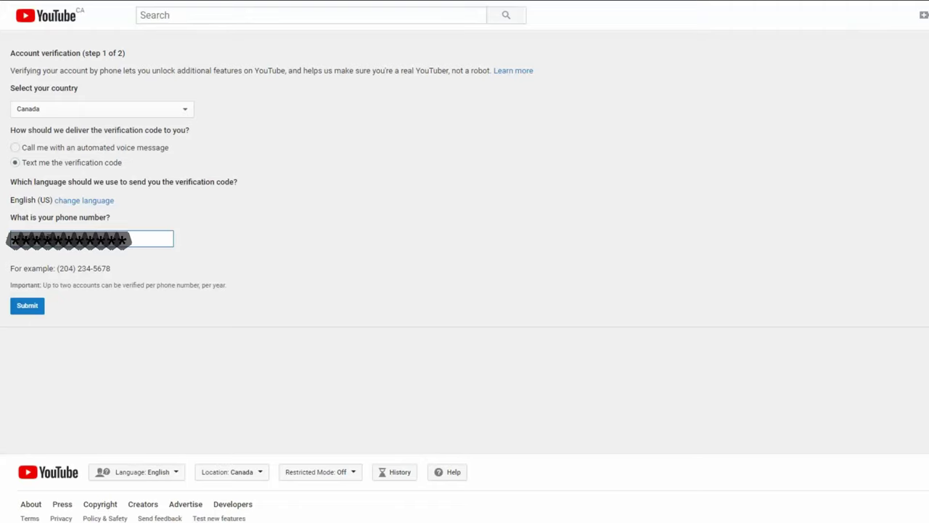
pyautogui.click(25, 306)
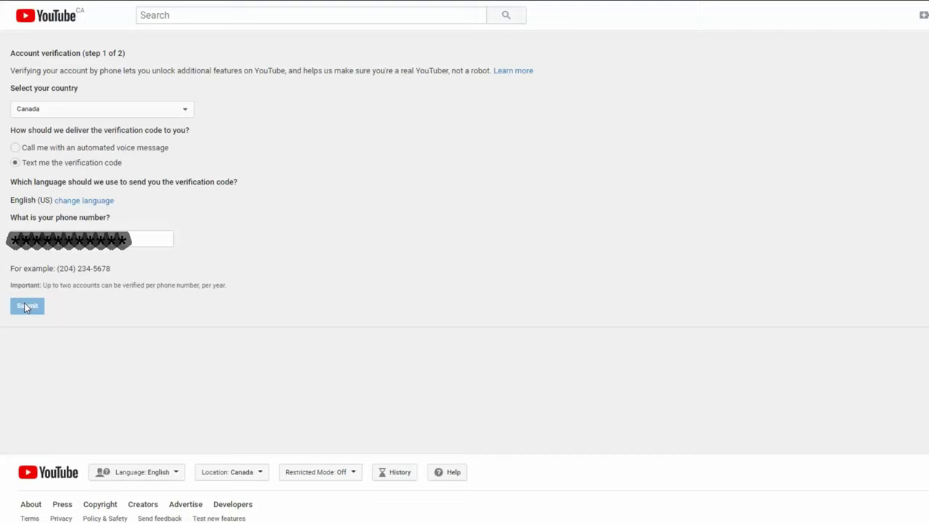
pyautogui.click(139, 130)
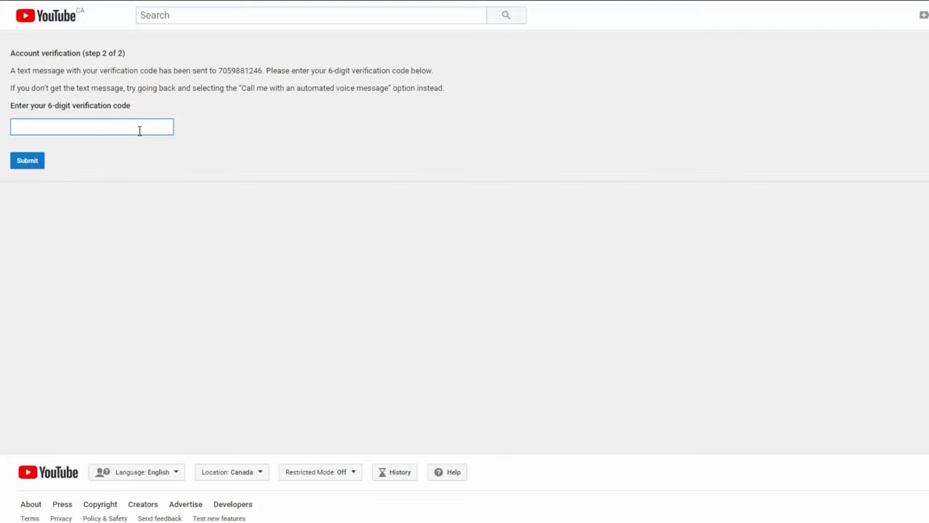
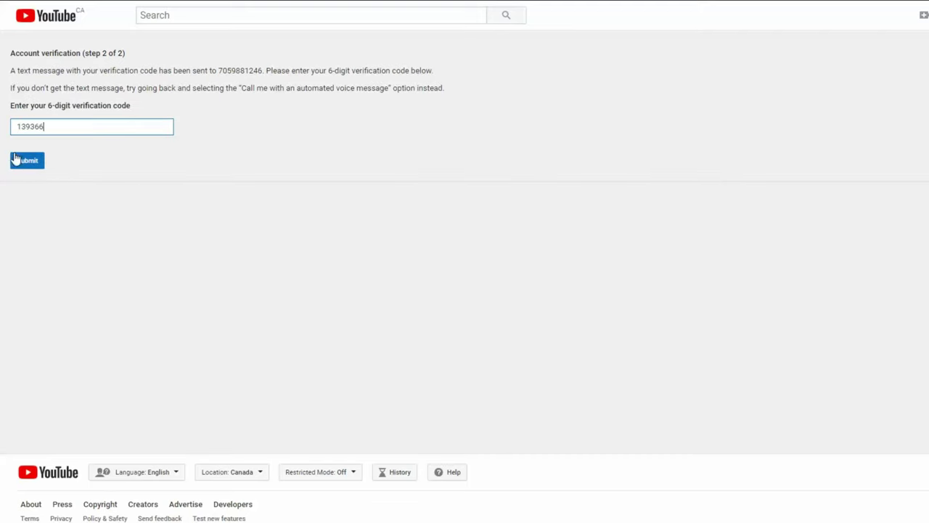